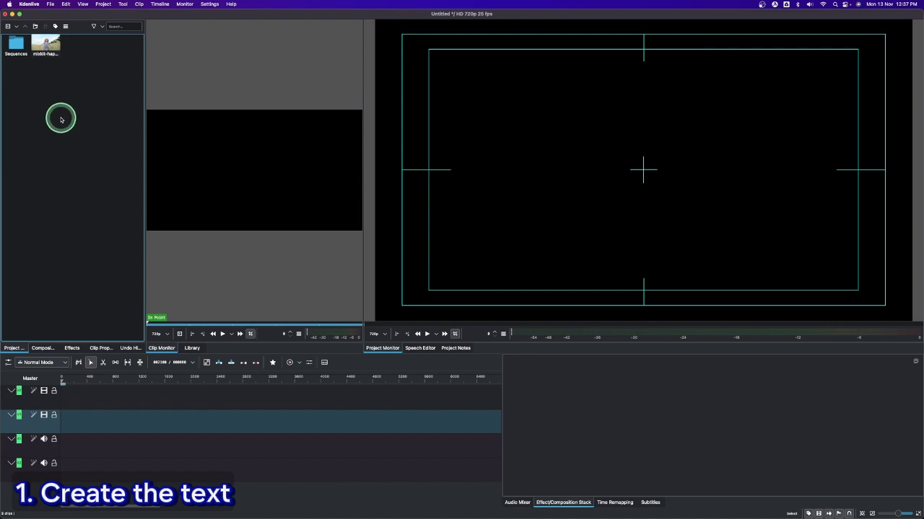
# - Create a title clip with the text "CENTER REVEAL", centred horizontally and vertically in the frame
pyautogui.rightClick(62, 120)
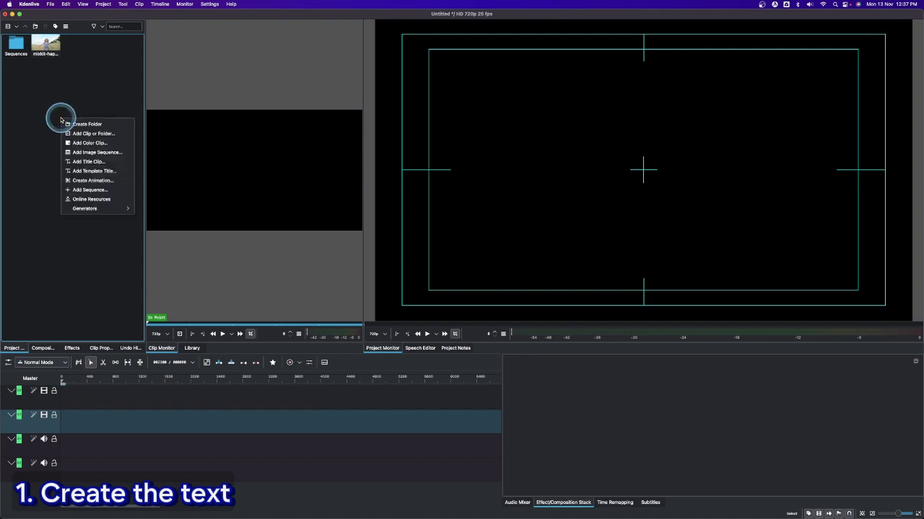
pyautogui.click(88, 162)
pyautogui.click(401, 193)
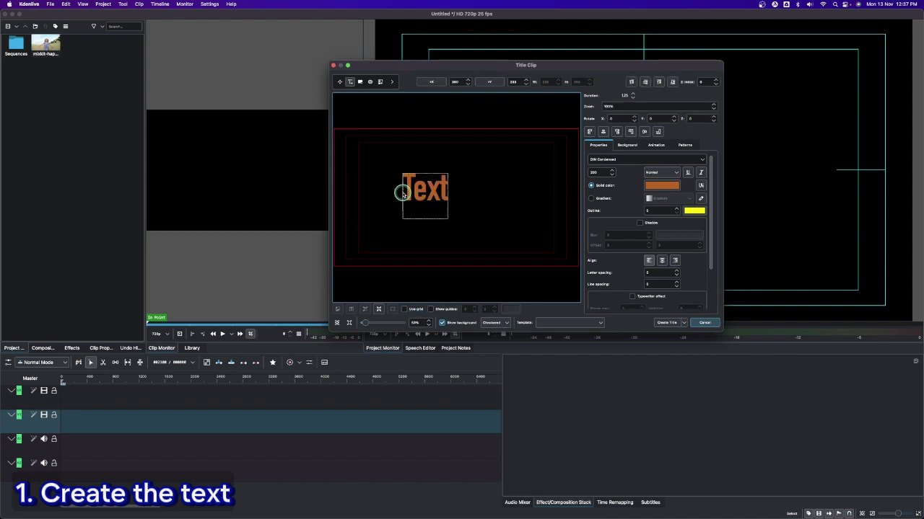
pyautogui.doubleClick(422, 217)
pyautogui.click(602, 132)
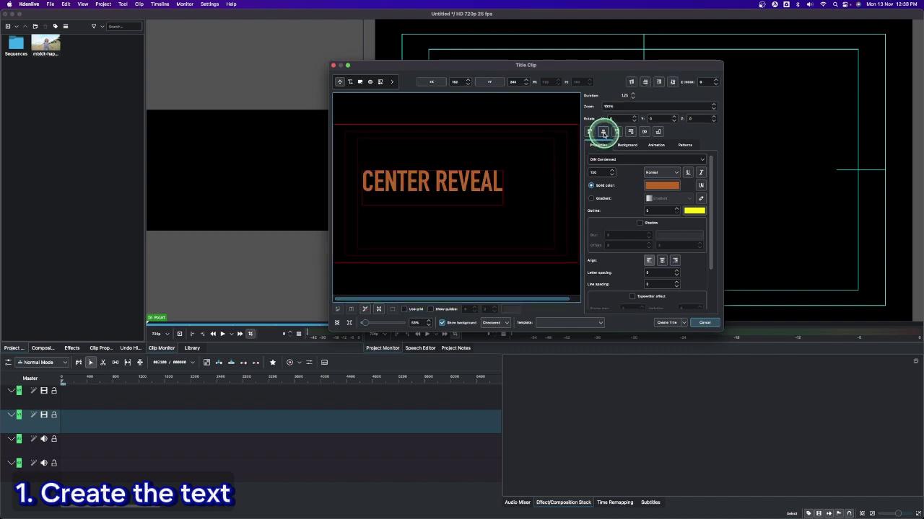
pyautogui.click(643, 131)
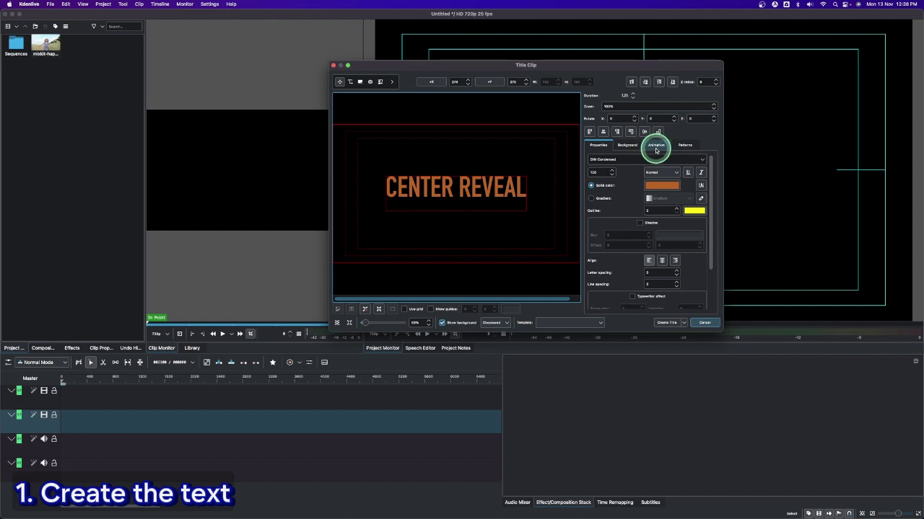
pyautogui.click(702, 158)
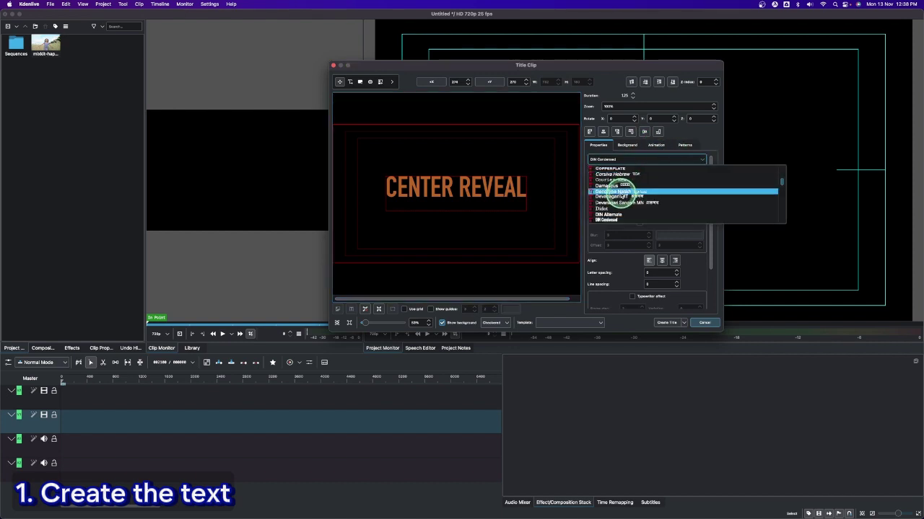
pyautogui.click(698, 138)
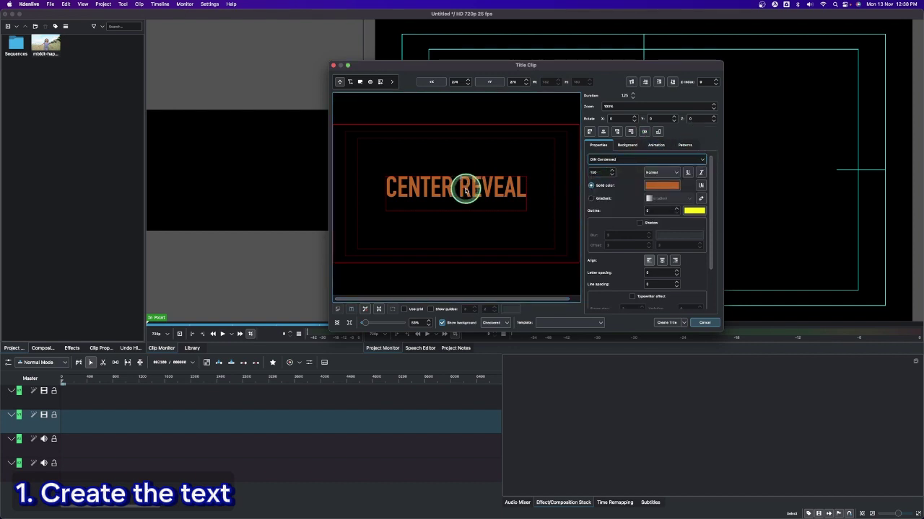
pyautogui.click(665, 323)
# - Place the CENTER REVEAL title at the start of the lower video track and preview it
pyautogui.click(73, 45)
pyautogui.moveTo(67, 92); pyautogui.dragTo(64, 429)
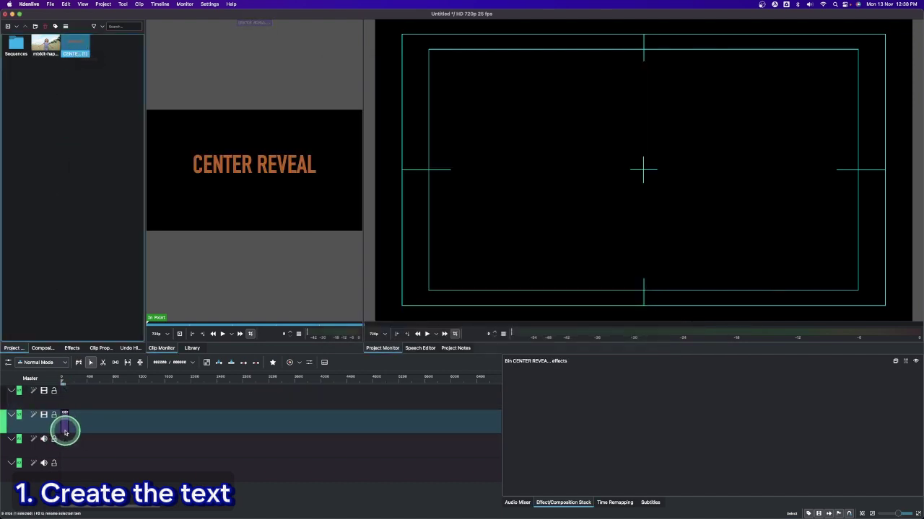
pyautogui.click(65, 428)
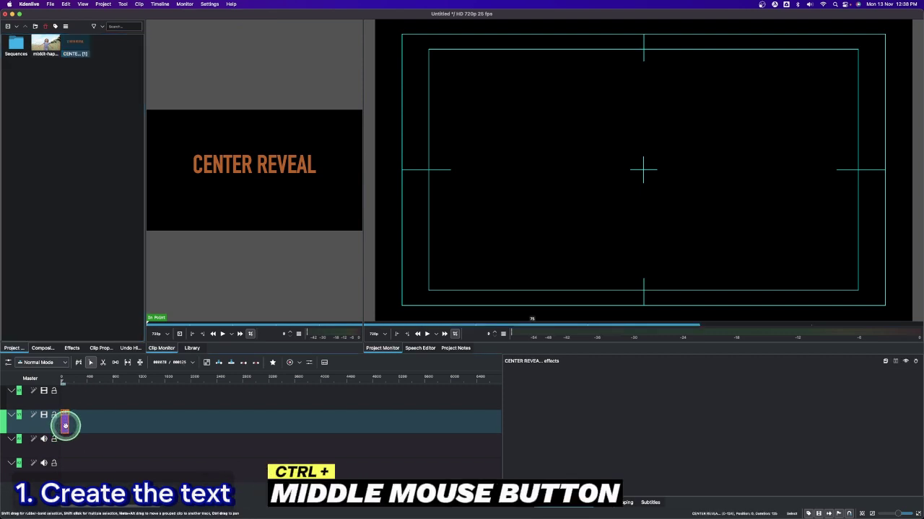
pyautogui.scroll(5, 66, 426)
pyautogui.click(78, 380)
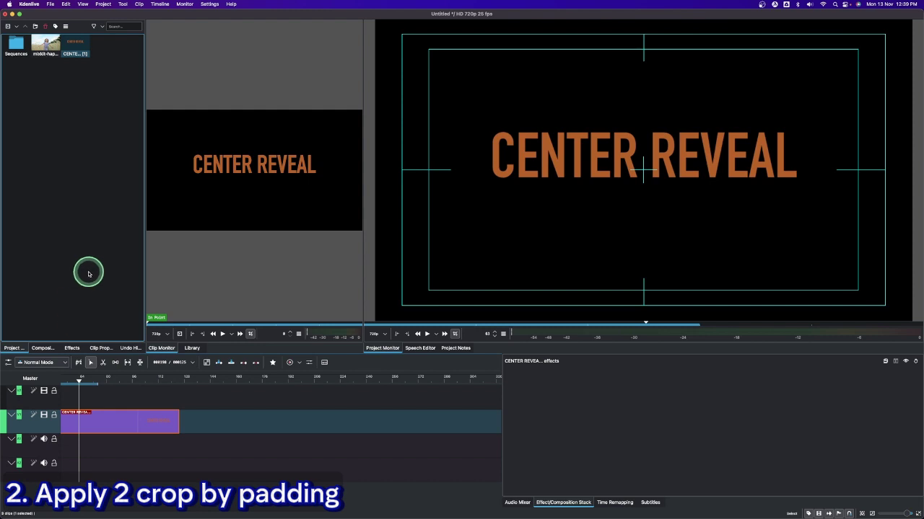
# - Search the effects for "CROP" and apply Crop by padding twice to the title clip
pyautogui.click(72, 351)
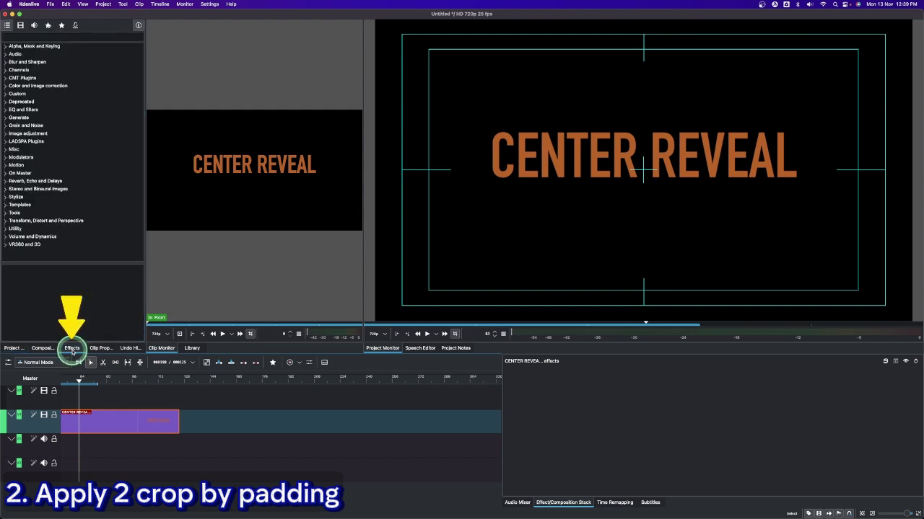
pyautogui.click(24, 37)
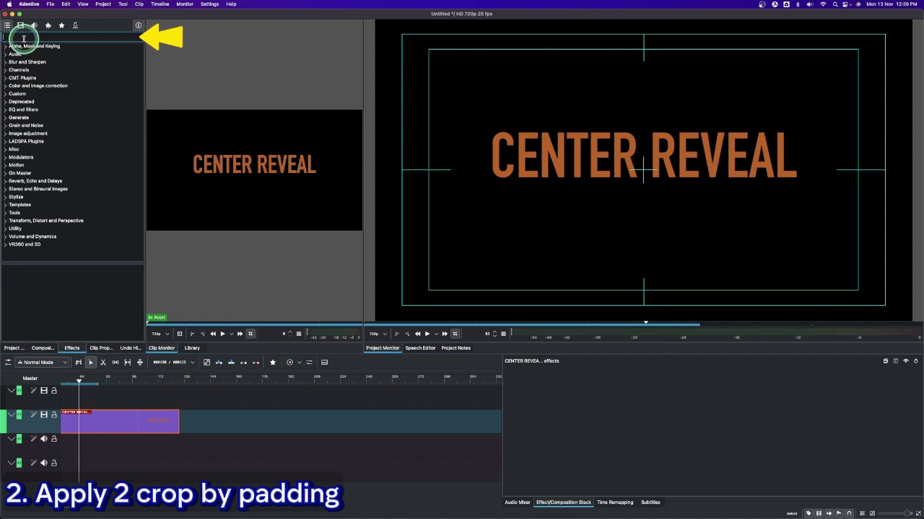
pyautogui.write('CROP')
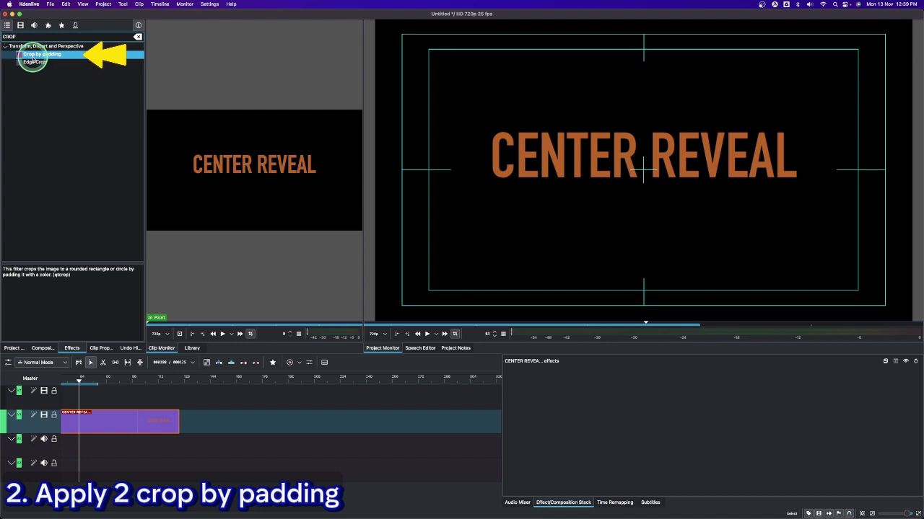
pyautogui.click(32, 58)
pyautogui.moveTo(32, 59); pyautogui.dragTo(55, 217)
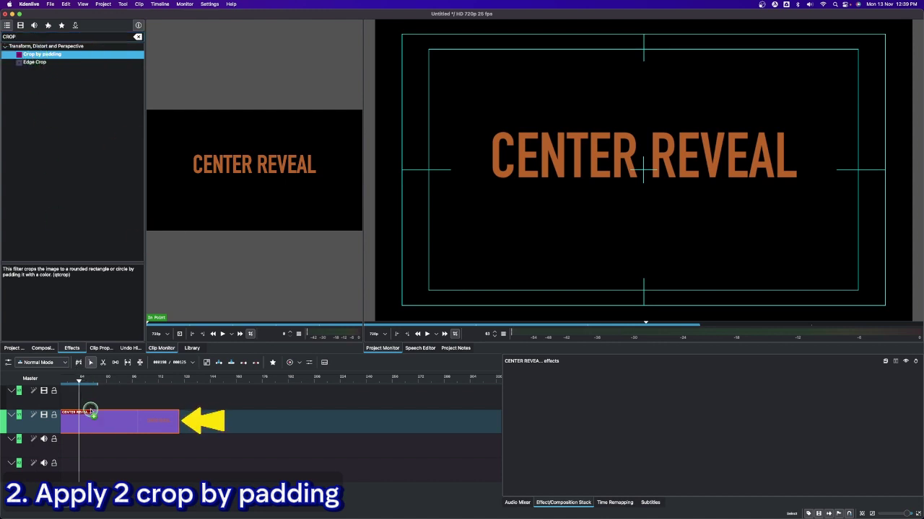
pyautogui.moveTo(96, 423); pyautogui.dragTo(95, 424)
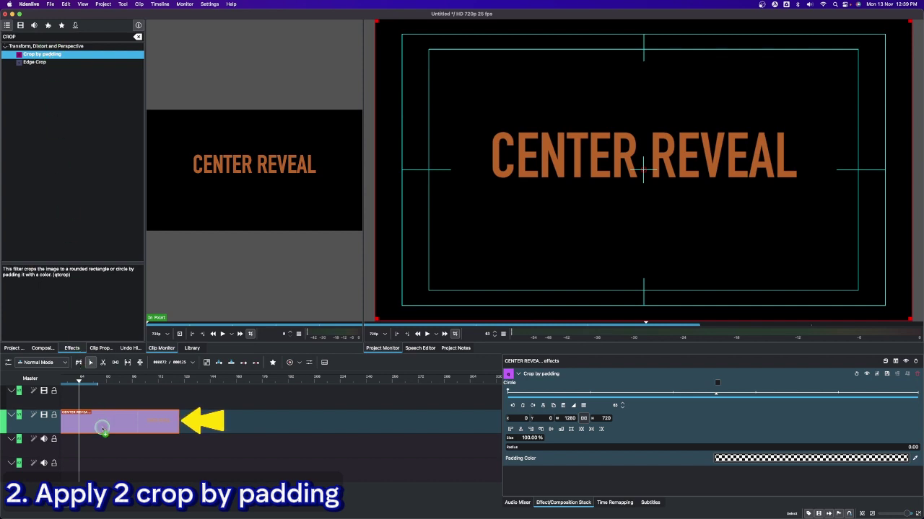
pyautogui.moveTo(103, 430); pyautogui.dragTo(105, 423)
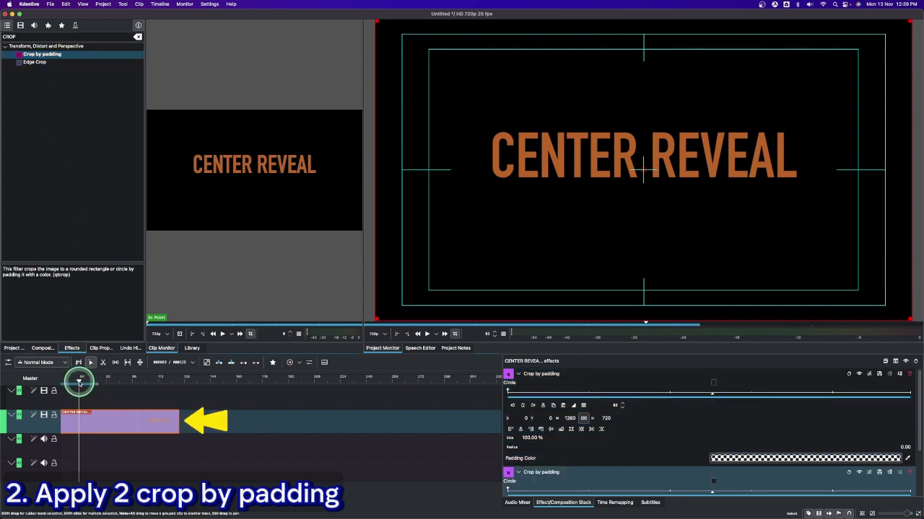
# - At the start of the clip, set the first Crop by padding effect's width to about 643
pyautogui.moveTo(79, 382); pyautogui.dragTo(58, 391)
pyautogui.click(89, 429)
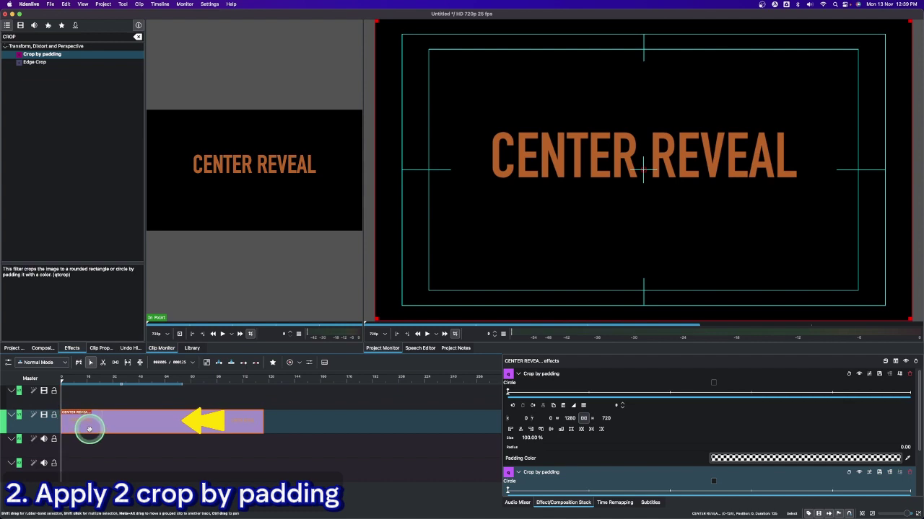
pyautogui.click(578, 378)
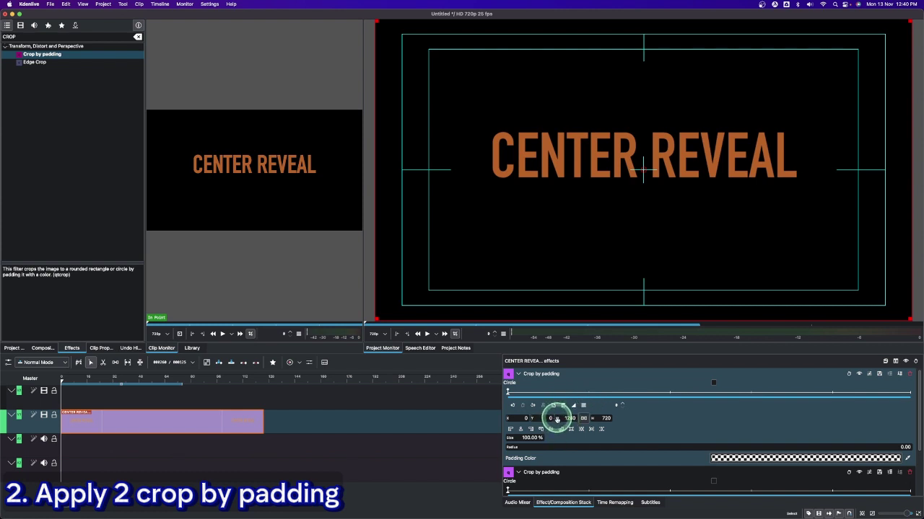
pyautogui.moveTo(554, 419); pyautogui.dragTo(63, 382)
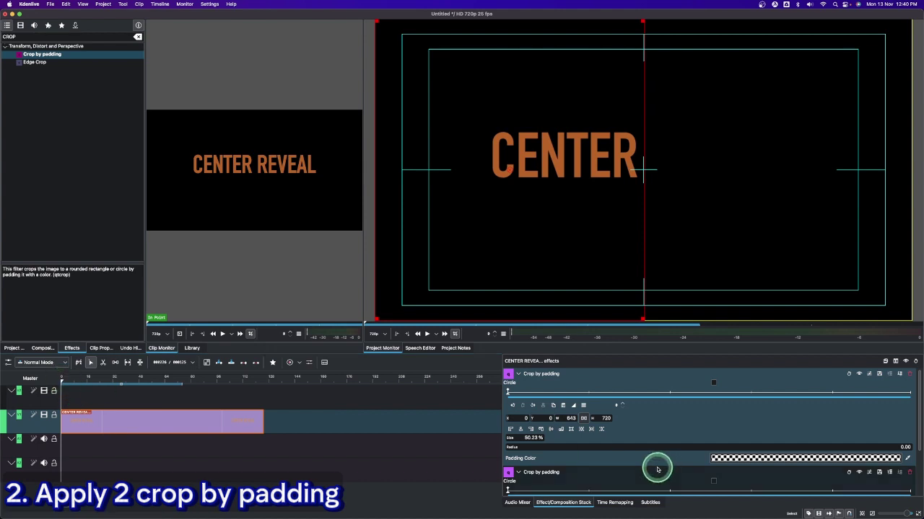
# - Set the second Crop by padding effect's X position to about 641
pyautogui.scroll(-3, 594, 472)
pyautogui.scroll(-1, 597, 472)
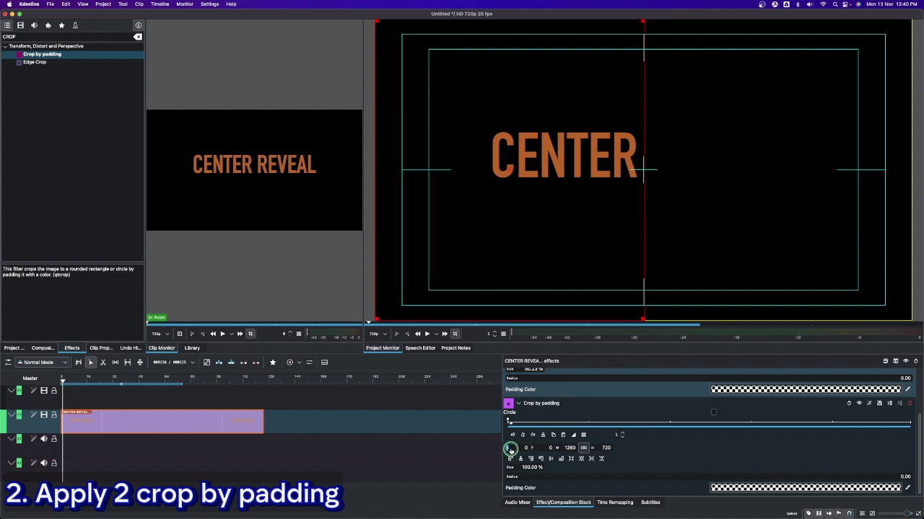
pyautogui.moveTo(510, 449); pyautogui.dragTo(745, 452)
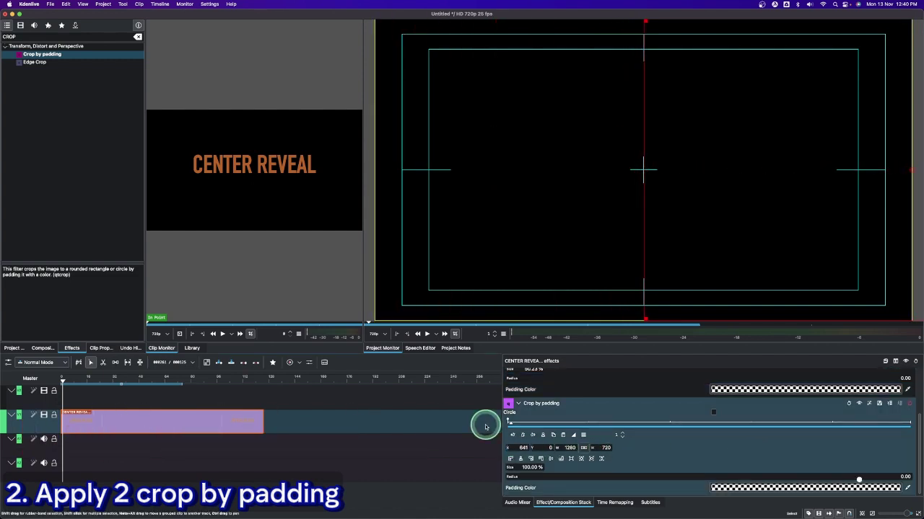
# - Add a keyframe at about frame 10 to each of the two Crop by padding effects
pyautogui.click(66, 382)
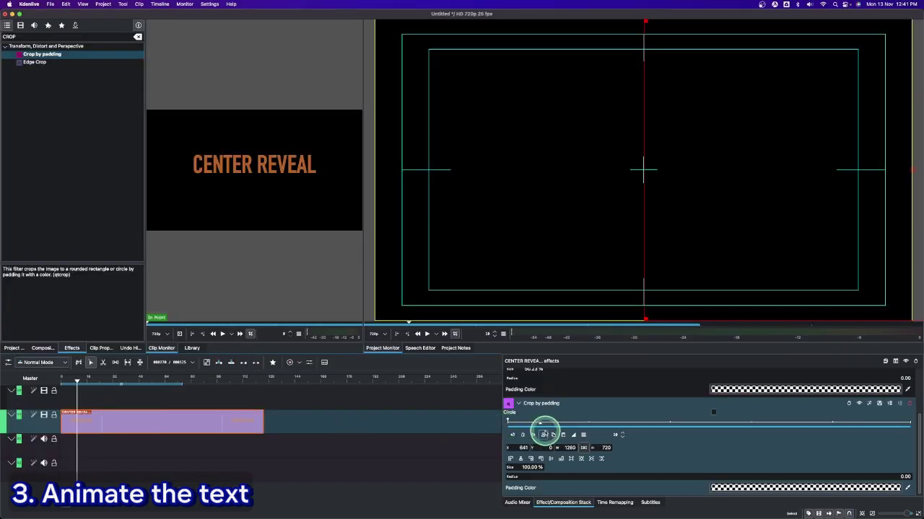
pyautogui.scroll(2, 544, 434)
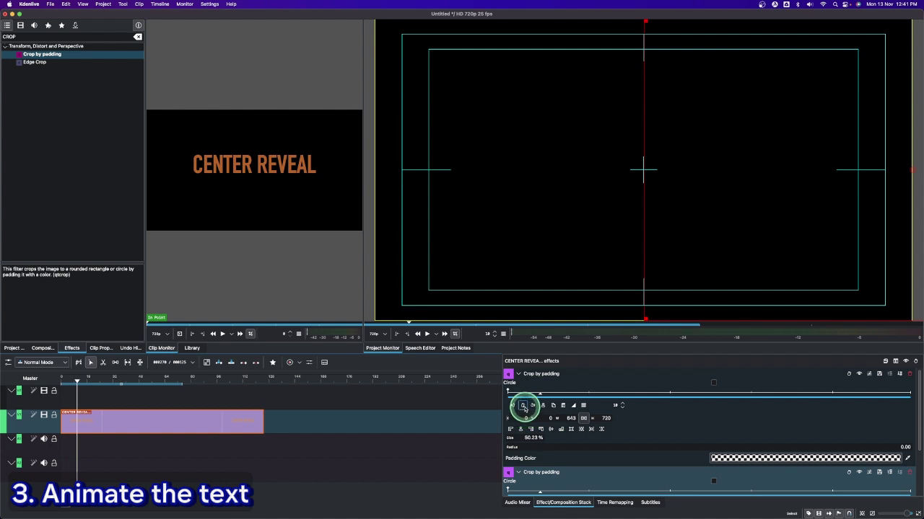
pyautogui.click(523, 406)
pyautogui.scroll(-2, 612, 471)
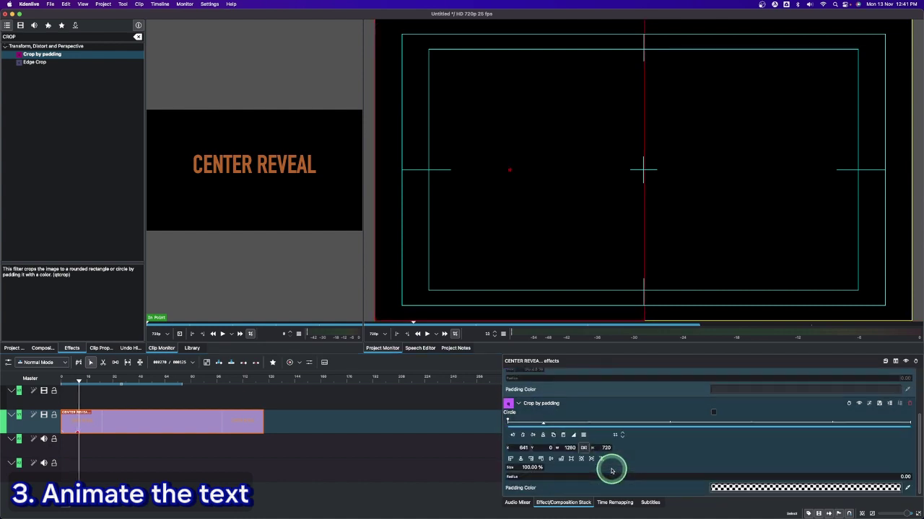
pyautogui.click(523, 436)
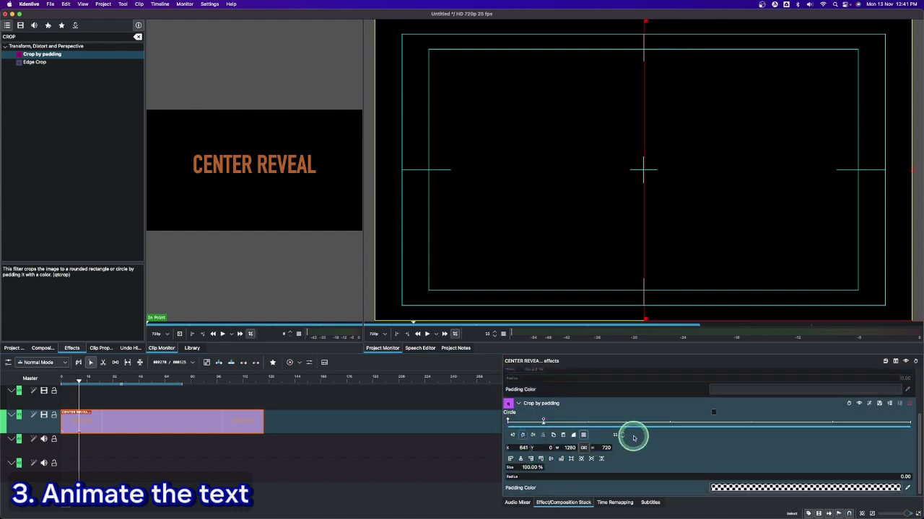
# - At the first crop effect's frame 10 keyframe, set the width to 1280
pyautogui.scroll(2, 629, 430)
pyautogui.click(539, 391)
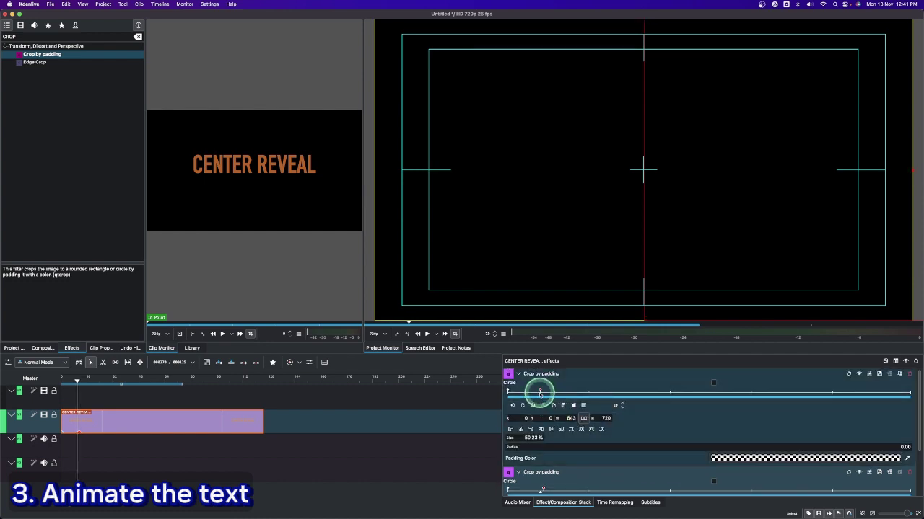
pyautogui.click(556, 419)
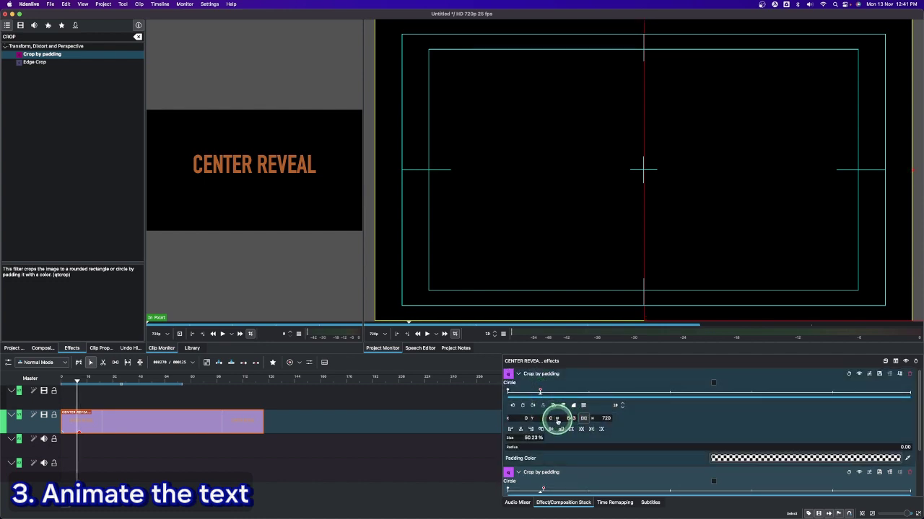
pyautogui.click(566, 419)
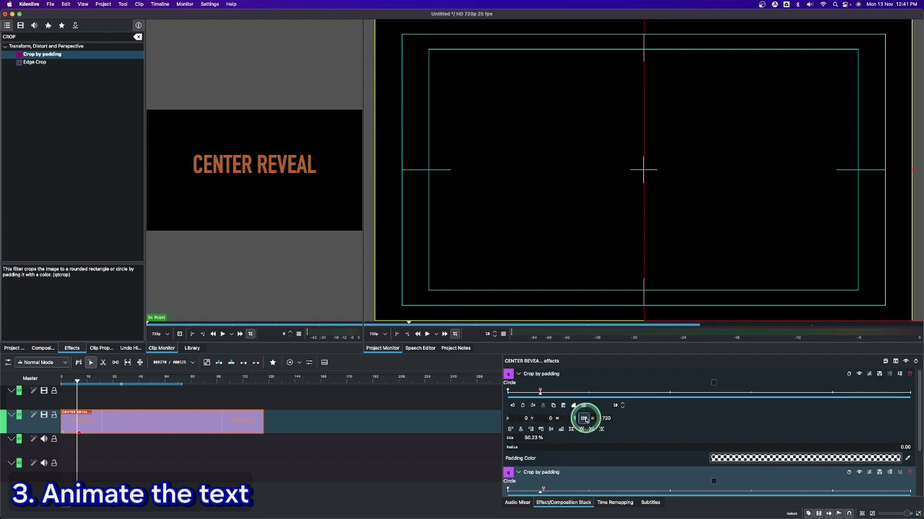
pyautogui.click(583, 419)
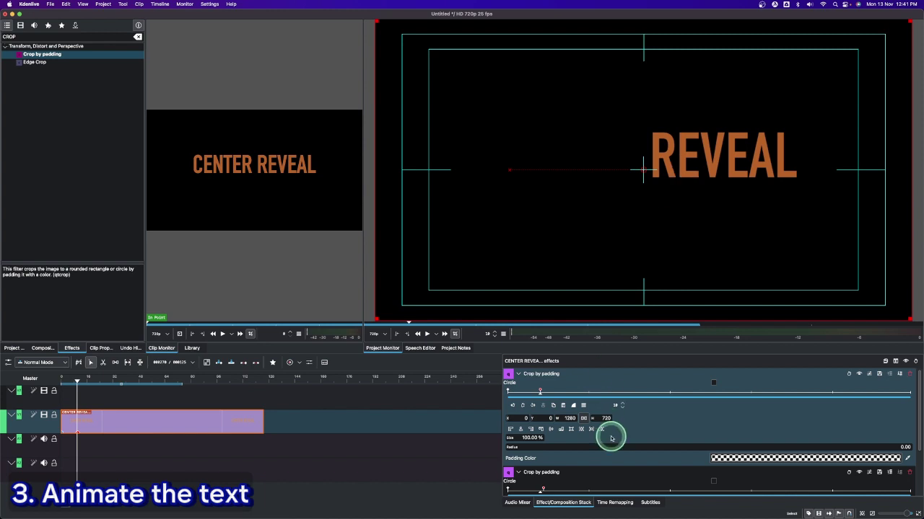
# - At the second crop effect's frame 11 keyframe, set the X position to 0
pyautogui.scroll(-3, 610, 438)
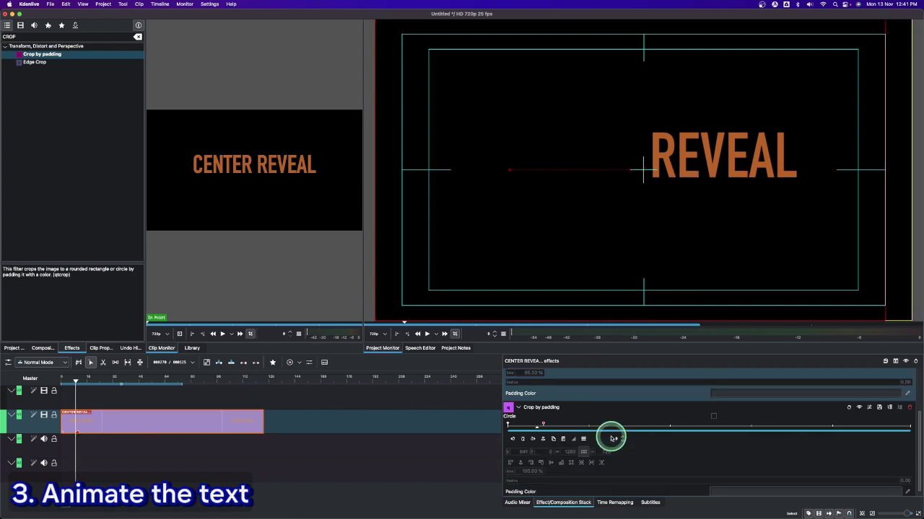
pyautogui.click(542, 425)
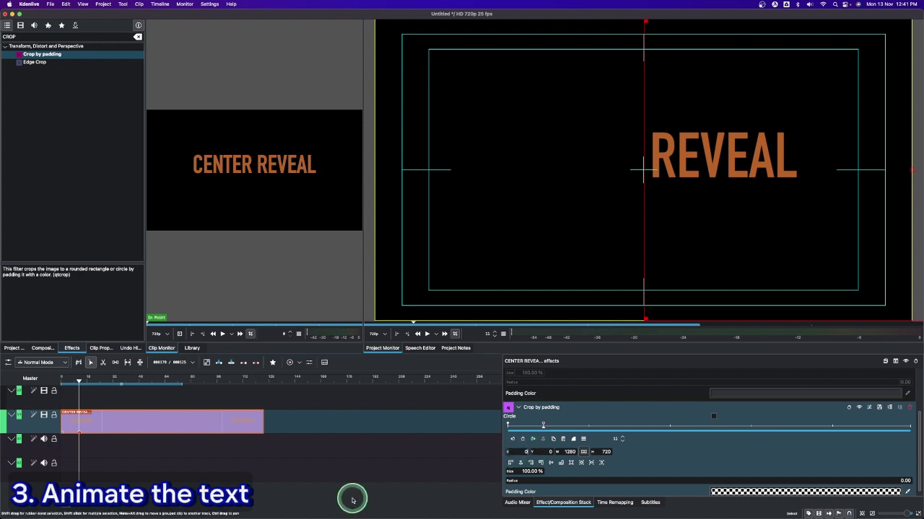
pyautogui.click(73, 379)
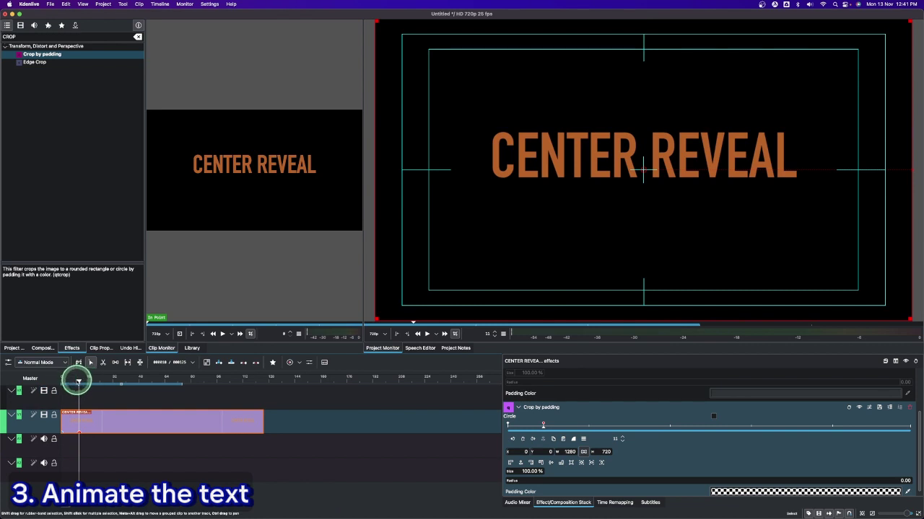
# - Add a keyframe at about frame 48 to both Crop by padding effects, keeping the text fully shown
pyautogui.moveTo(78, 381)
pyautogui.mouseDown()
pyautogui.moveTo(54, 390)
pyautogui.moveTo(81, 395)
pyautogui.mouseUp()
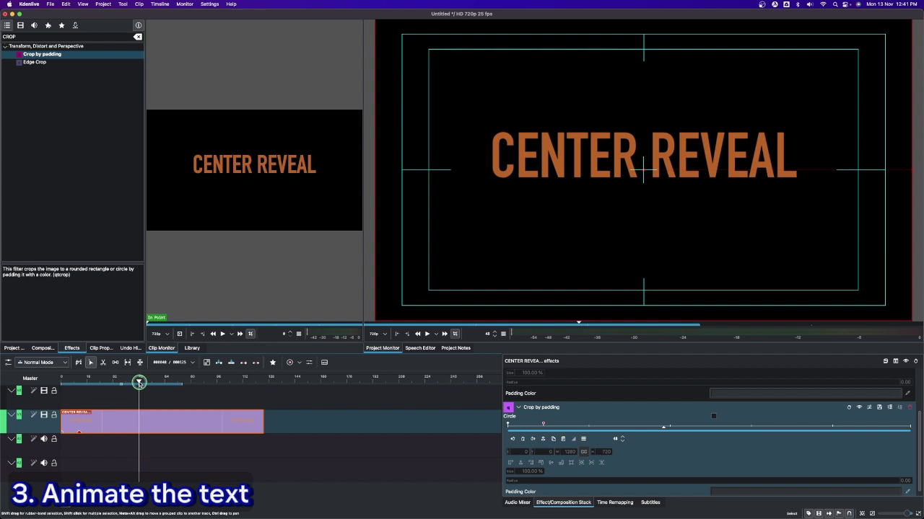
pyautogui.click(532, 440)
pyautogui.scroll(3, 551, 457)
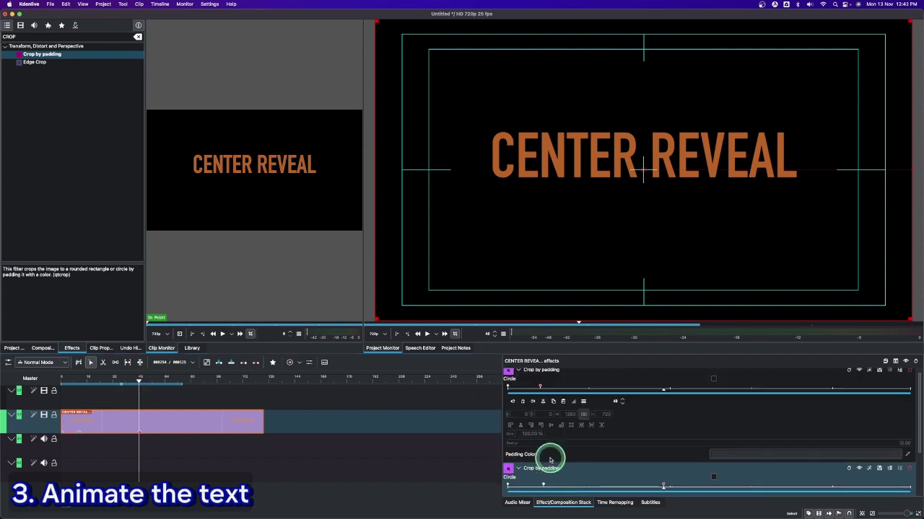
pyautogui.click(523, 405)
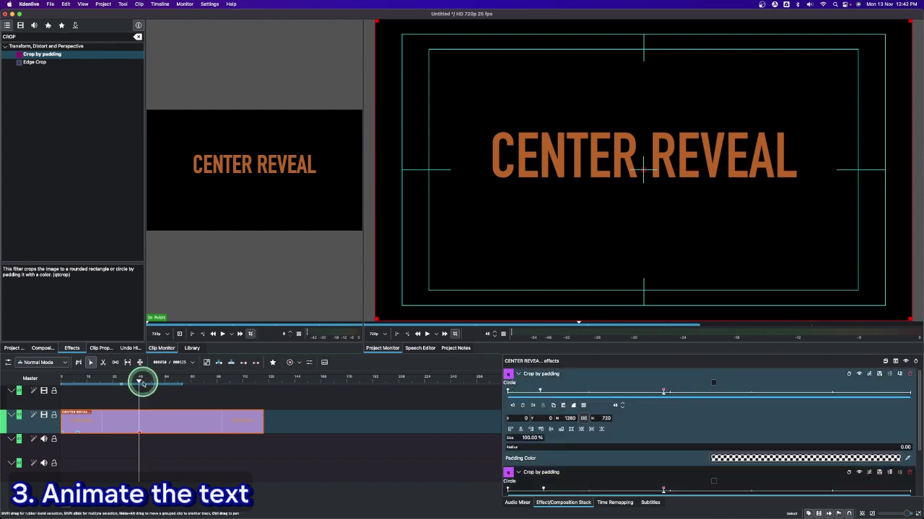
# - Add a keyframe at about frame 55 to both Crop by padding effects, and set the first effect's width there to 641
pyautogui.moveTo(142, 384); pyautogui.dragTo(142, 383)
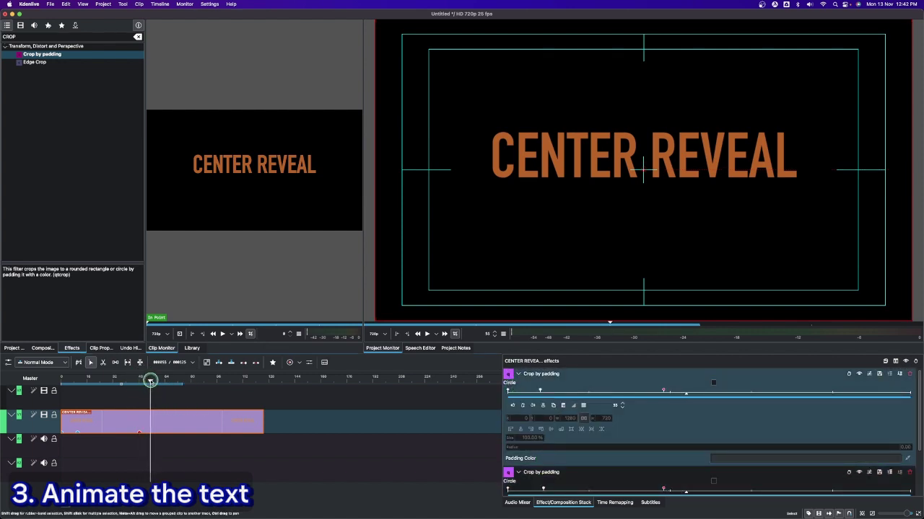
pyautogui.scroll(-2, 569, 424)
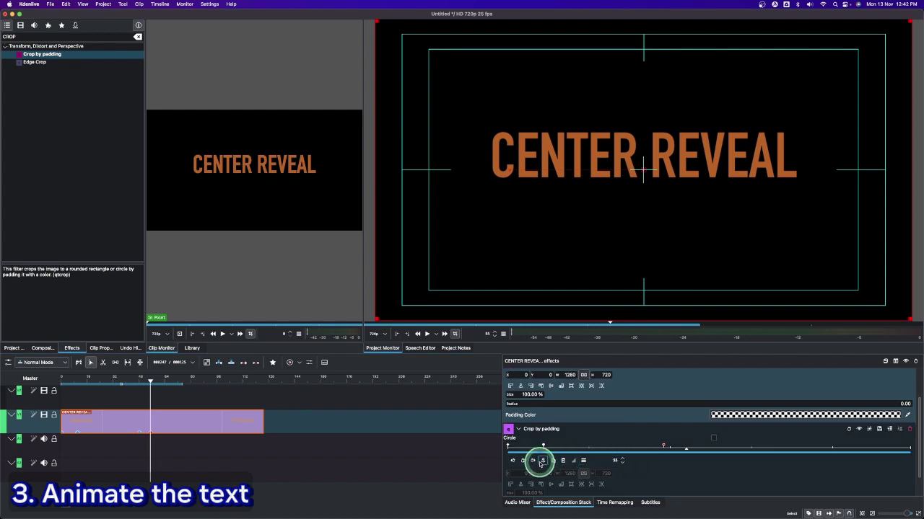
pyautogui.scroll(2, 555, 433)
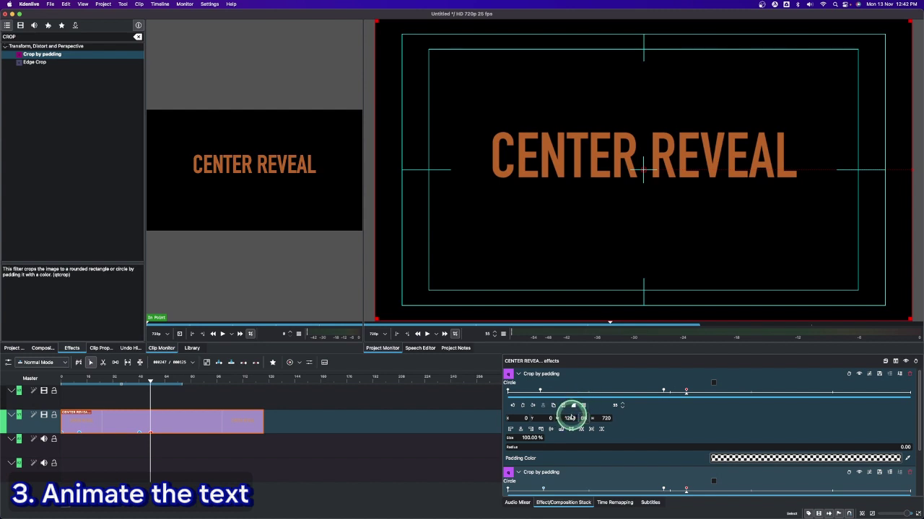
pyautogui.click(557, 419)
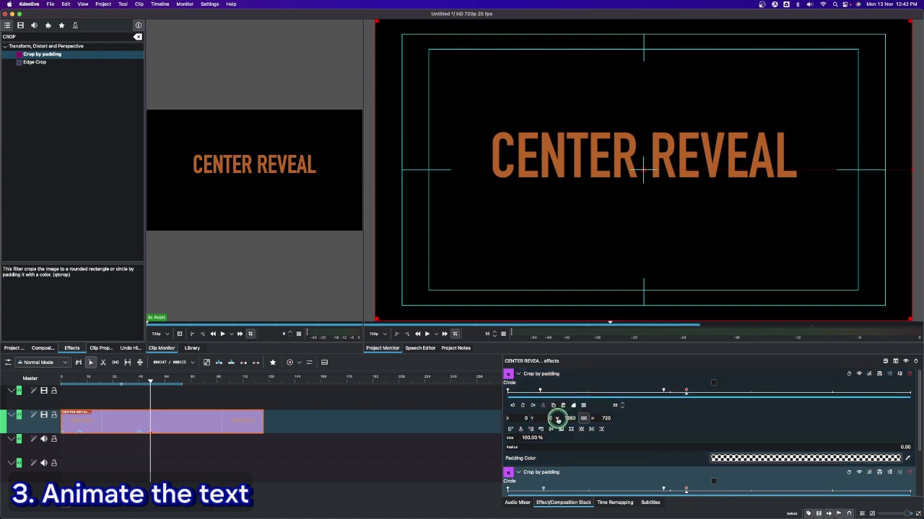
pyautogui.moveTo(557, 418); pyautogui.dragTo(332, 425)
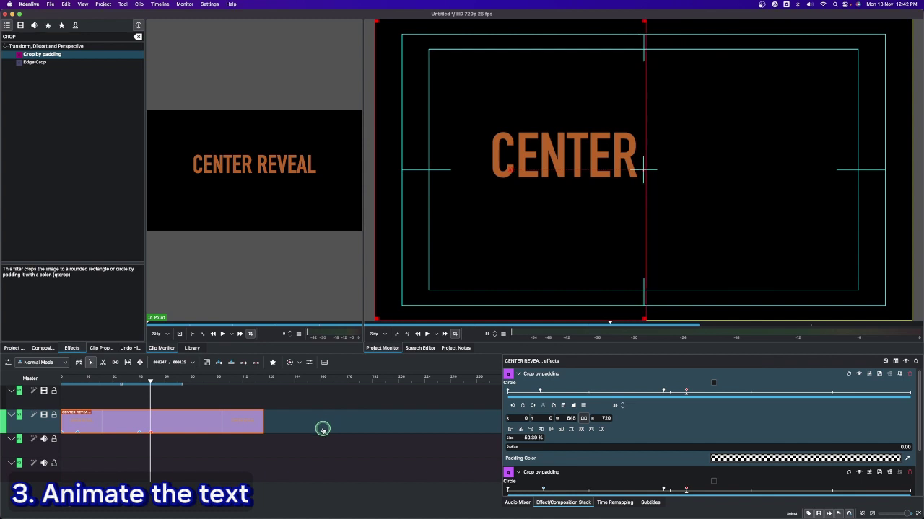
# - At the second crop effect's frame 55 keyframe, set the X position to 641
pyautogui.scroll(-3, 532, 445)
pyautogui.click(685, 421)
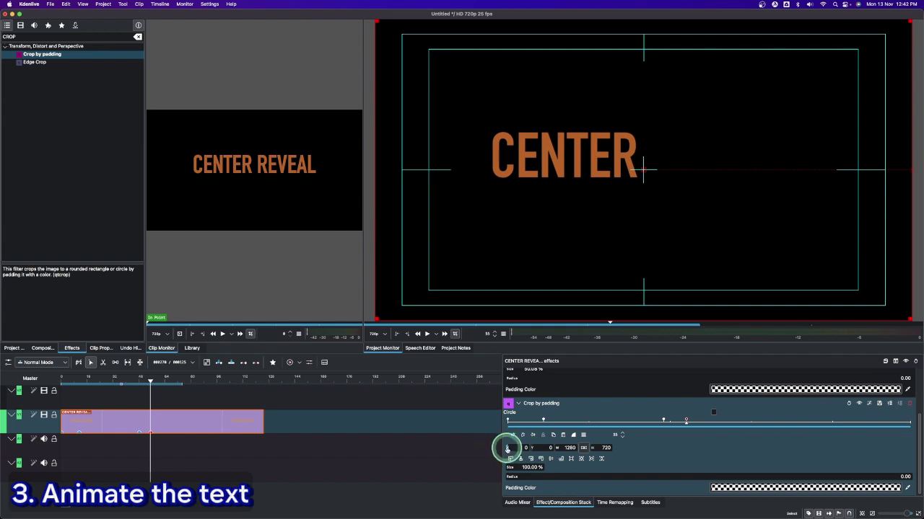
pyautogui.moveTo(507, 448); pyautogui.dragTo(741, 459)
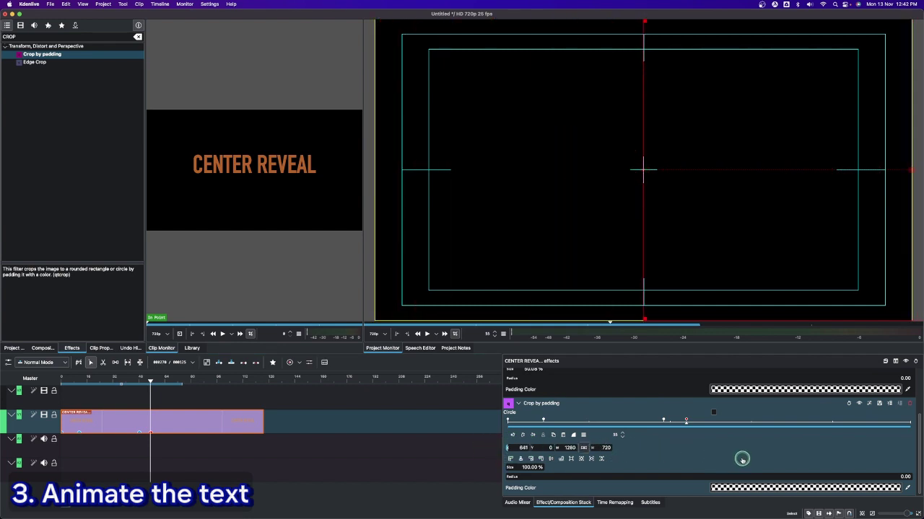
# - Play the title animation from near the start to check the reveal and the closing
pyautogui.click(72, 381)
pyautogui.click(125, 384)
pyautogui.press('space')
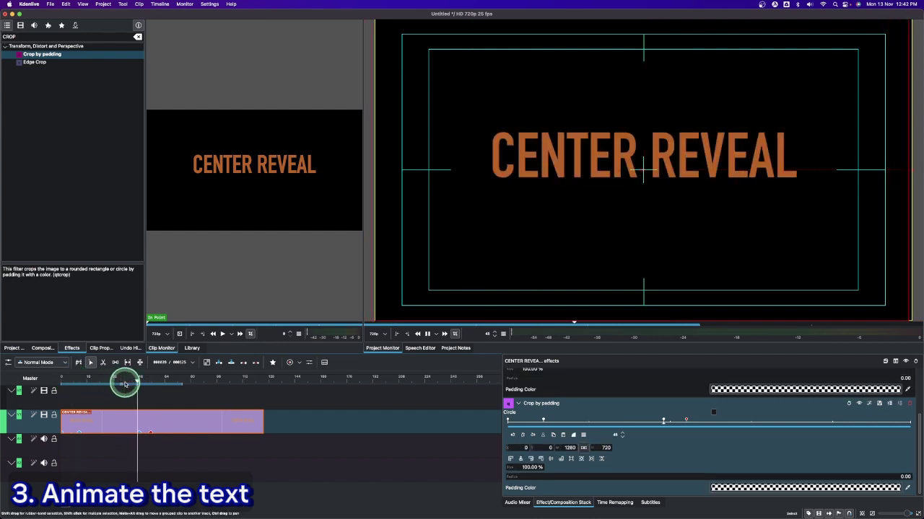
pyautogui.press('space')
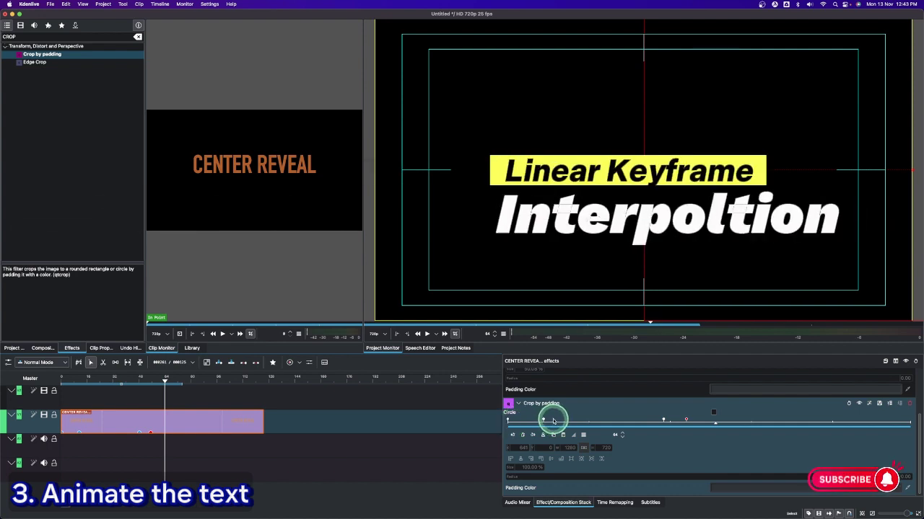
# - Set the keyframe interpolation of the first crop effect's frame 55 keyframe to Linear
pyautogui.scroll(3, 670, 441)
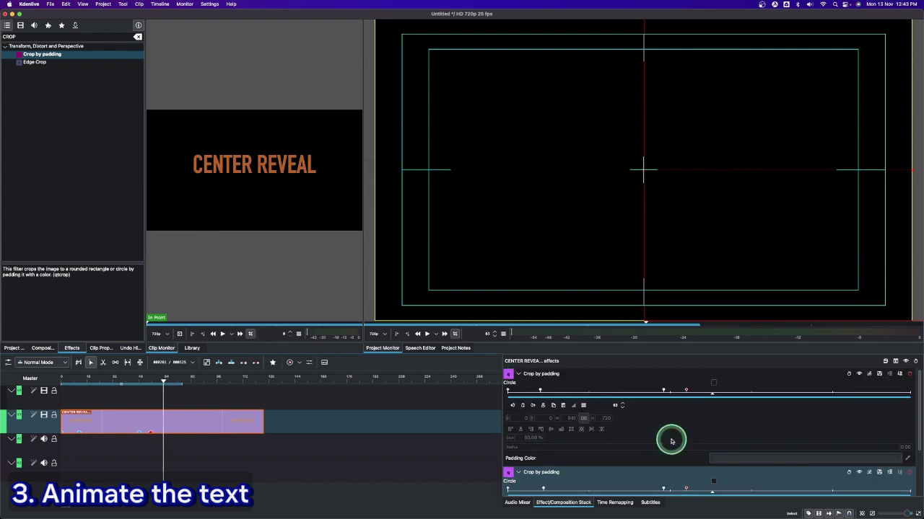
pyautogui.click(687, 391)
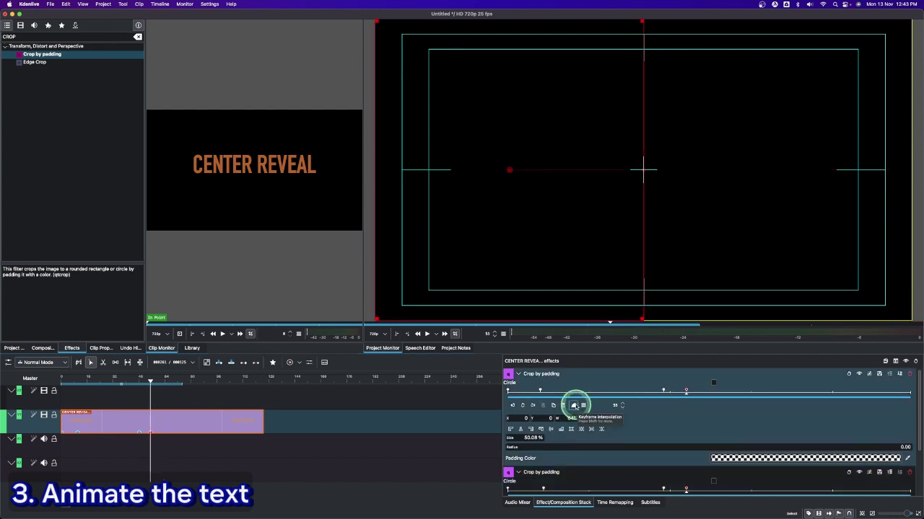
pyautogui.click(574, 405)
pyautogui.click(584, 426)
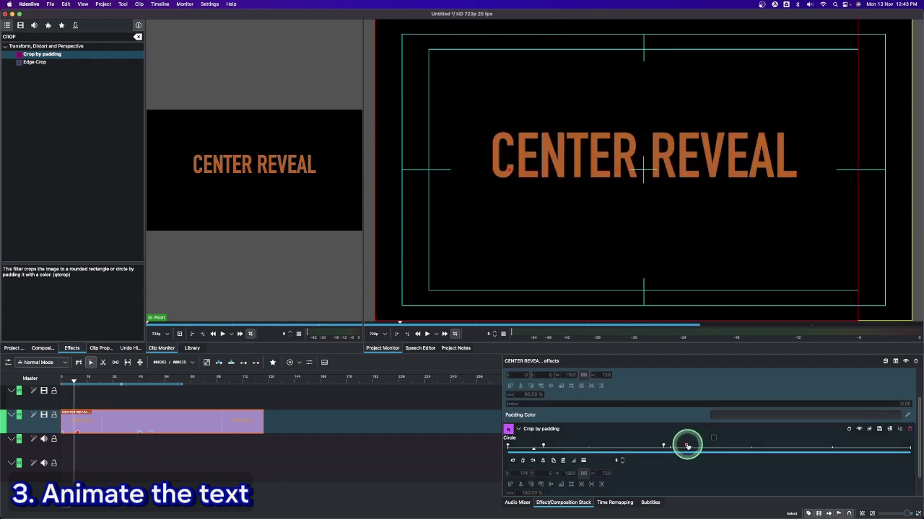
# - Set the second crop effect's frame 55 keyframe to Linear interpolation, and open the interpolation options of its frame 48 keyframe
pyautogui.click(687, 446)
pyautogui.click(574, 460)
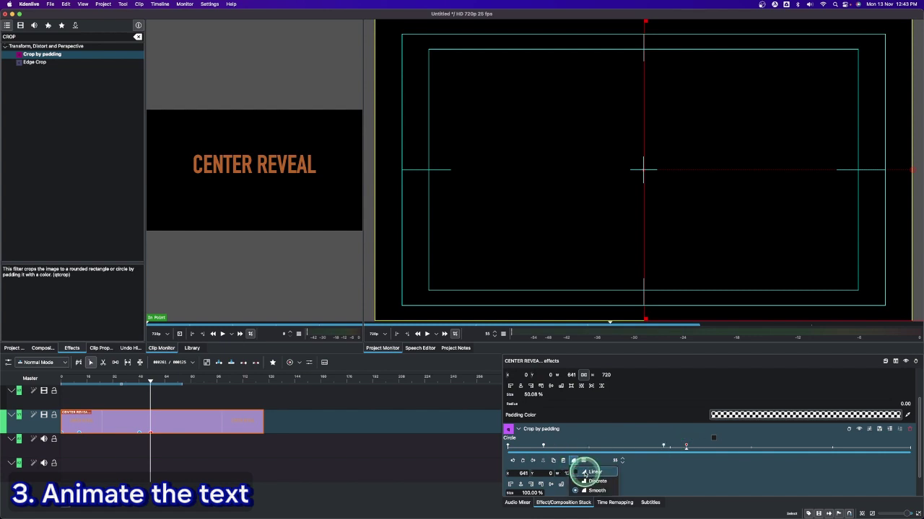
pyautogui.click(586, 472)
pyautogui.click(663, 446)
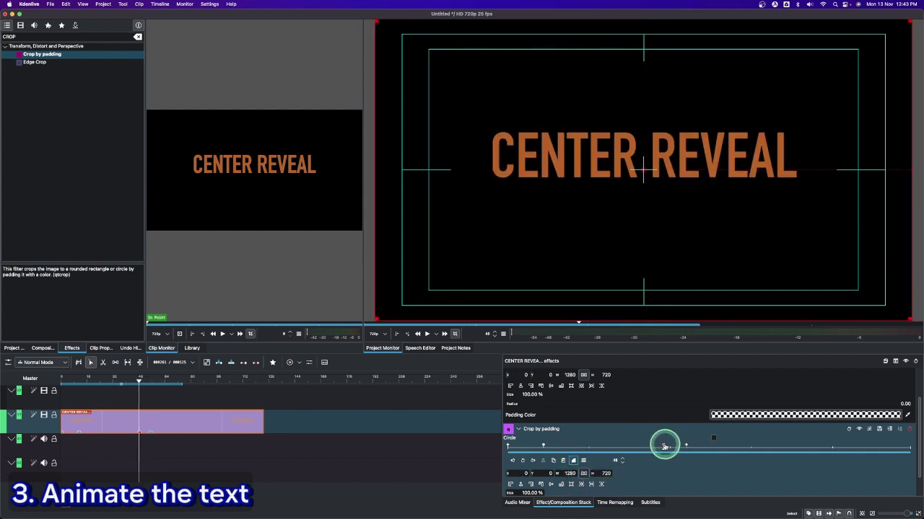
pyautogui.click(577, 460)
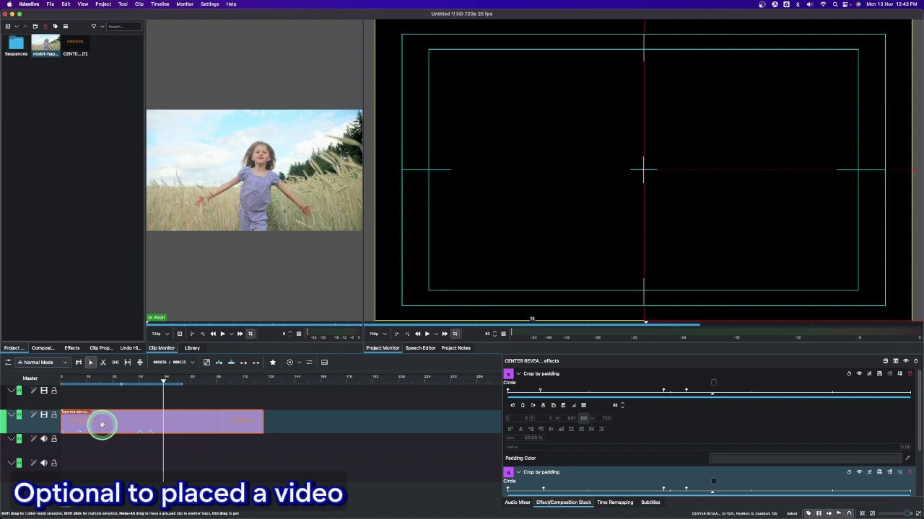
# - Move the CENTER REVEAL title to the upper video track and place the mixkit wheat-field video on the video track beneath it
pyautogui.moveTo(102, 415); pyautogui.dragTo(102, 406)
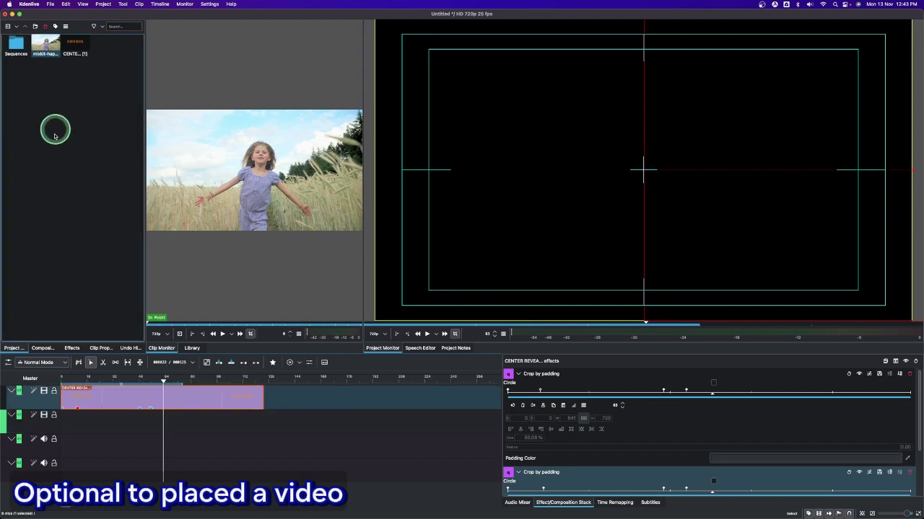
pyautogui.moveTo(45, 53); pyautogui.dragTo(81, 422)
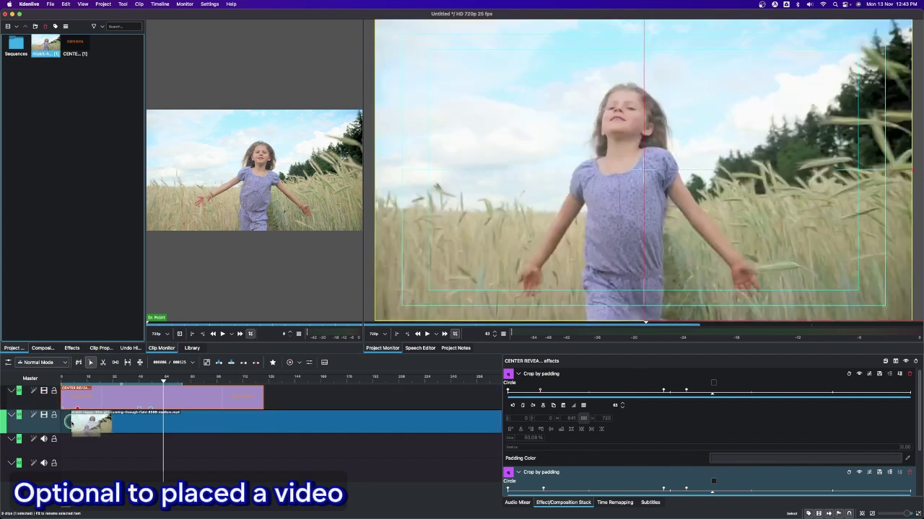